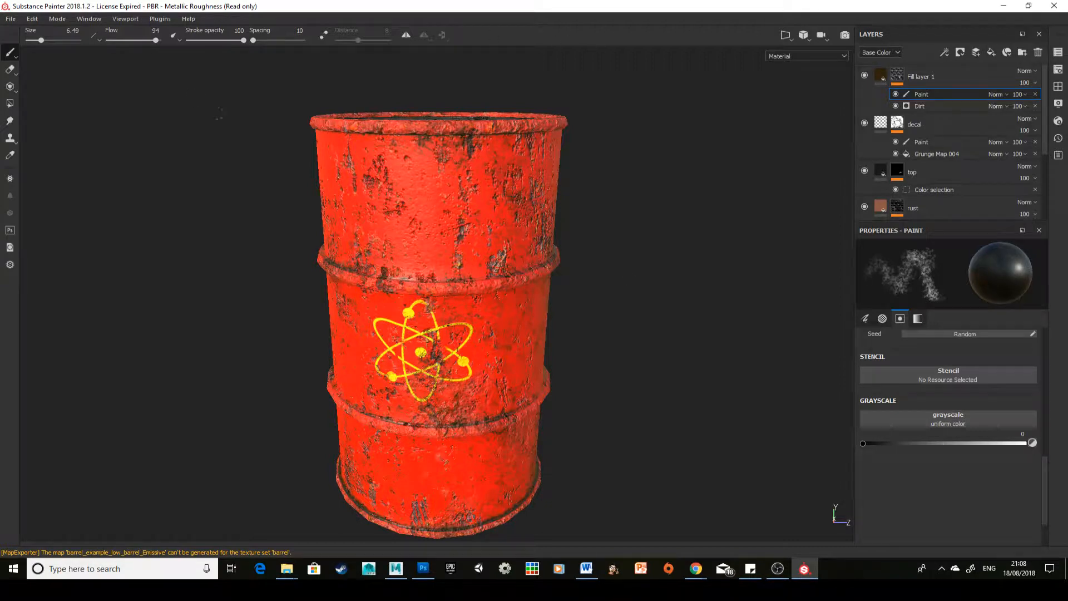
# Open the texture export settings for the barrel project.
pyautogui.click(11, 20)
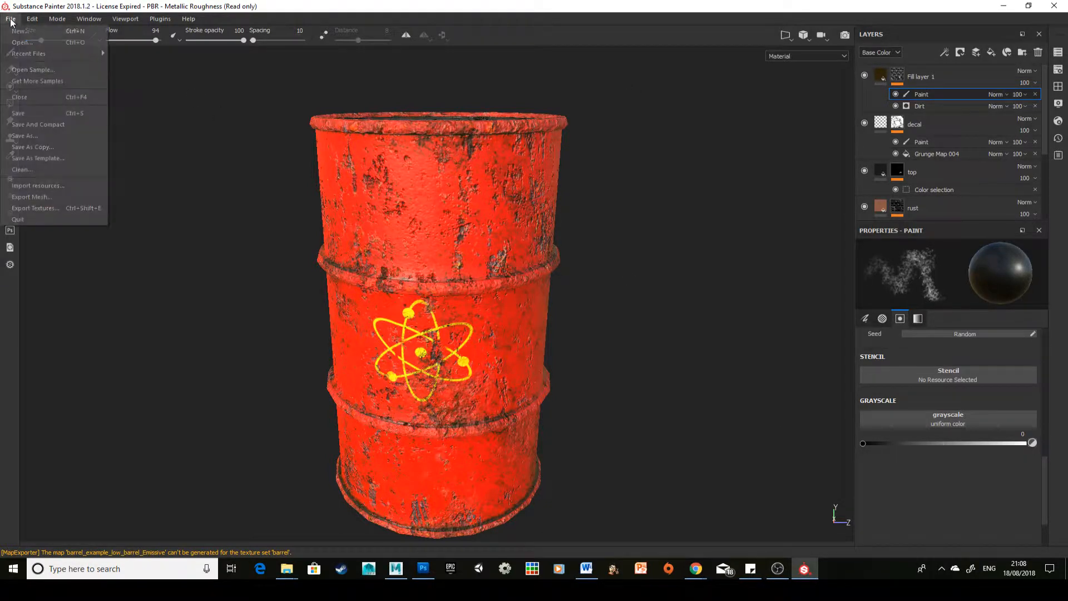
pyautogui.click(66, 211)
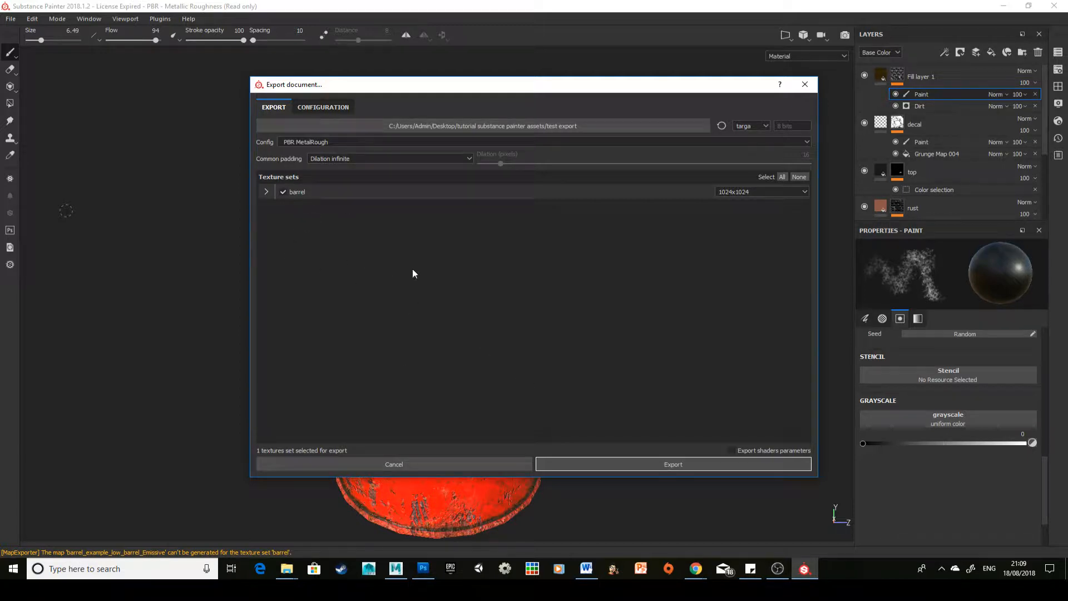
pyautogui.click(321, 108)
pyautogui.click(274, 107)
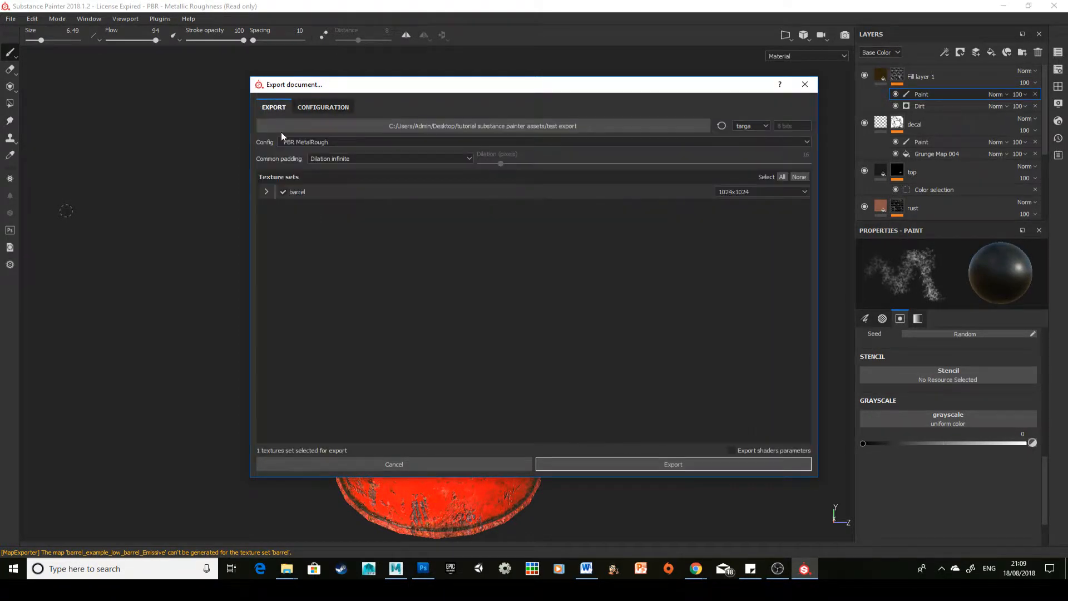
# Browse the available export configuration presets, keeping PBR MetalRough.
pyautogui.click(332, 141)
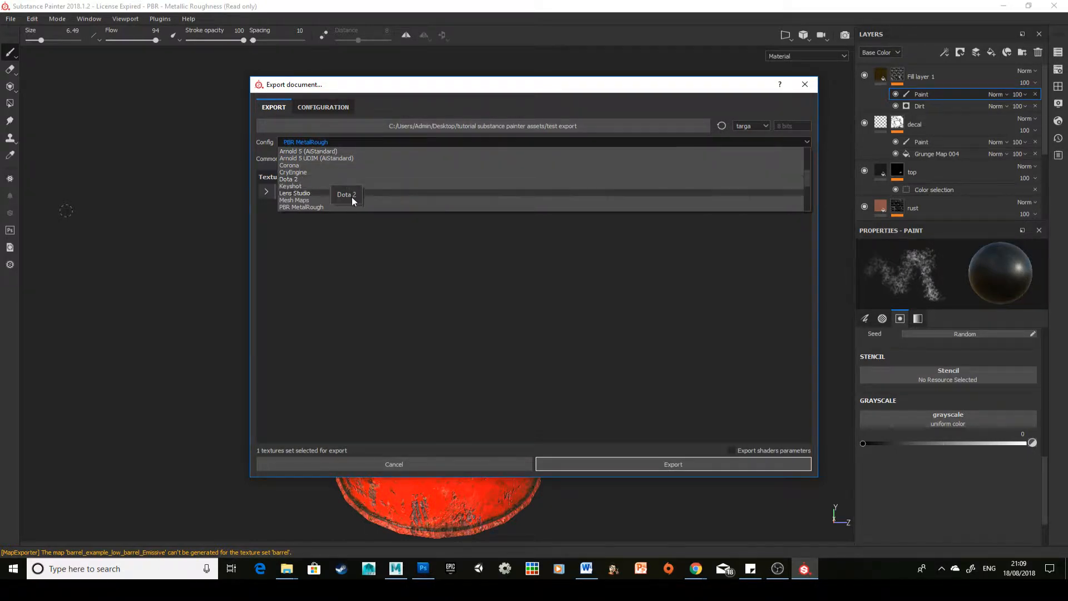
pyautogui.scroll(-2, 330, 198)
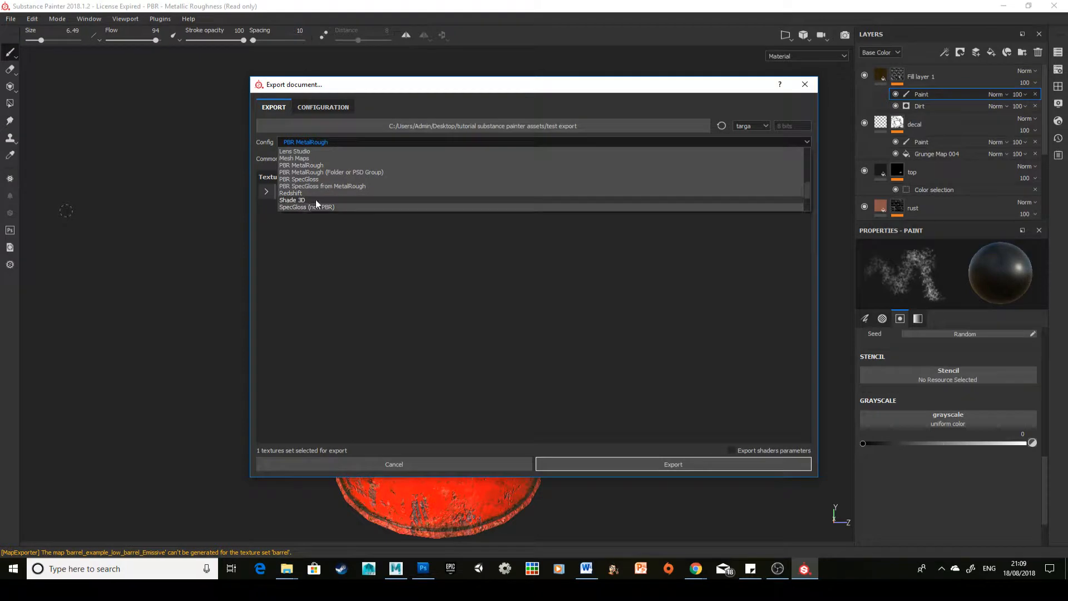
pyautogui.scroll(-2, 323, 195)
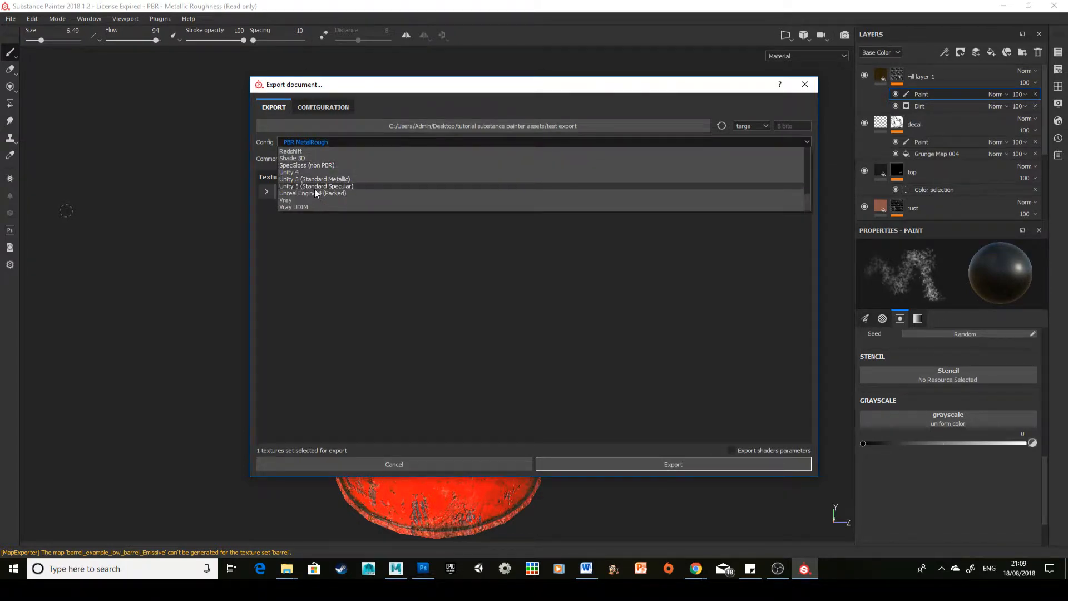
pyautogui.scroll(2, 345, 192)
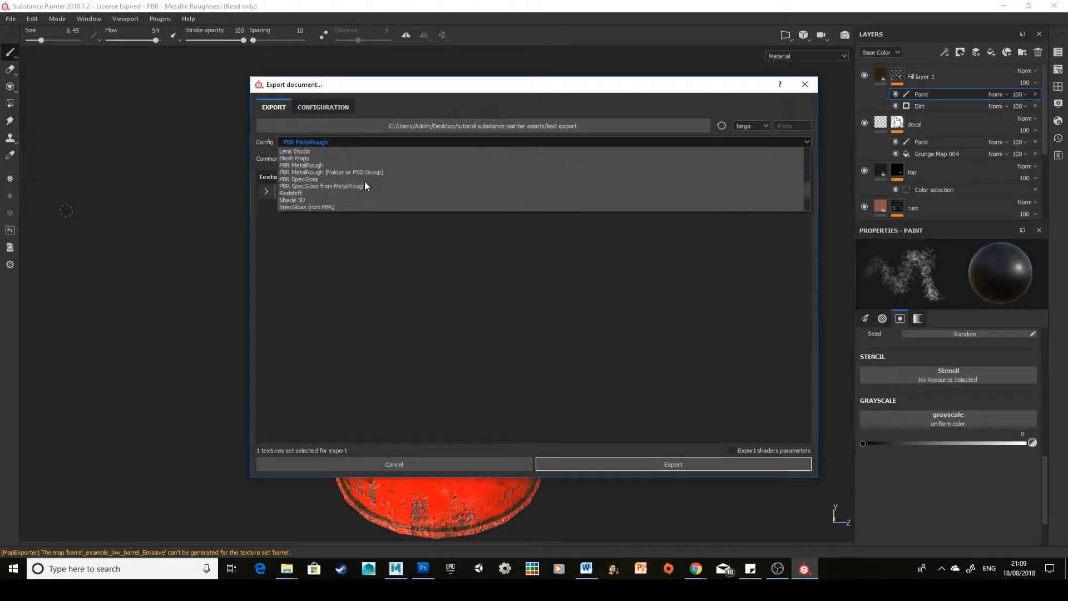
pyautogui.scroll(6, 356, 179)
pyautogui.click(423, 263)
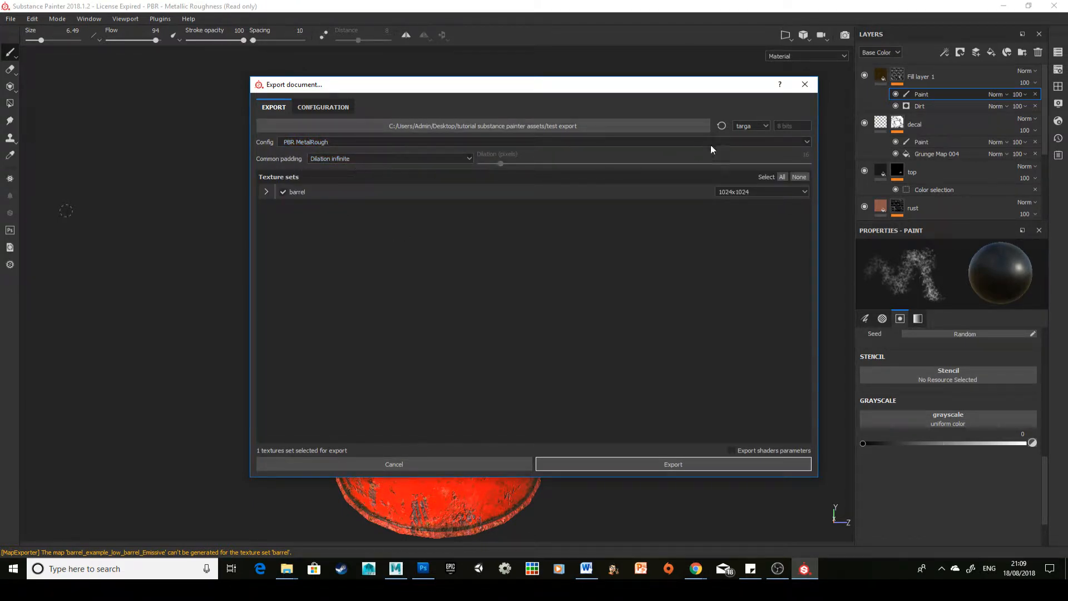
# Choose targa as the file format for the exported textures.
pyautogui.click(742, 127)
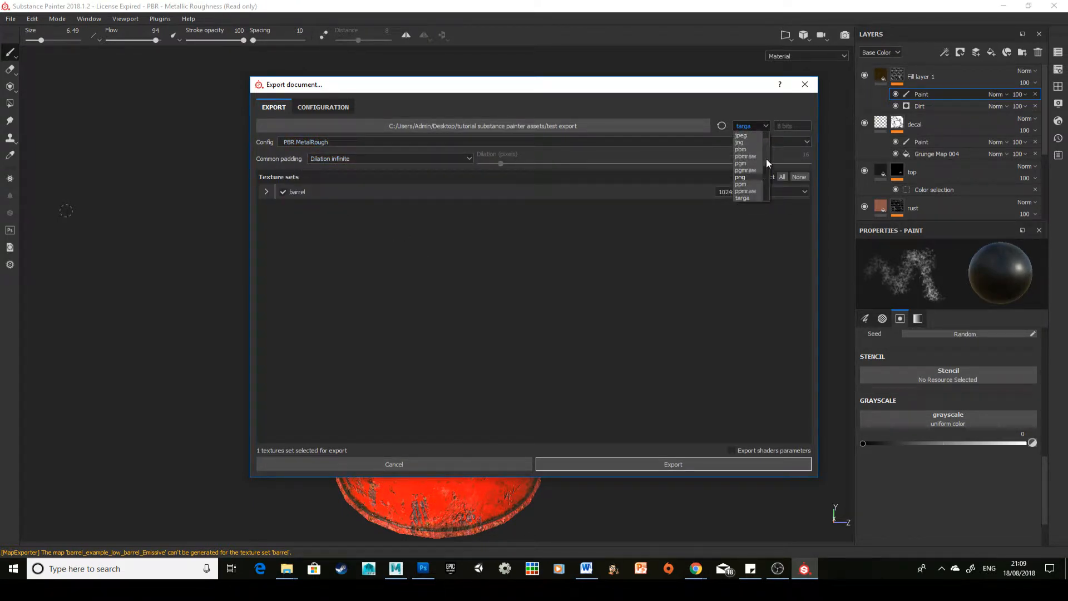
pyautogui.scroll(-2, 766, 156)
pyautogui.scroll(-5, 769, 176)
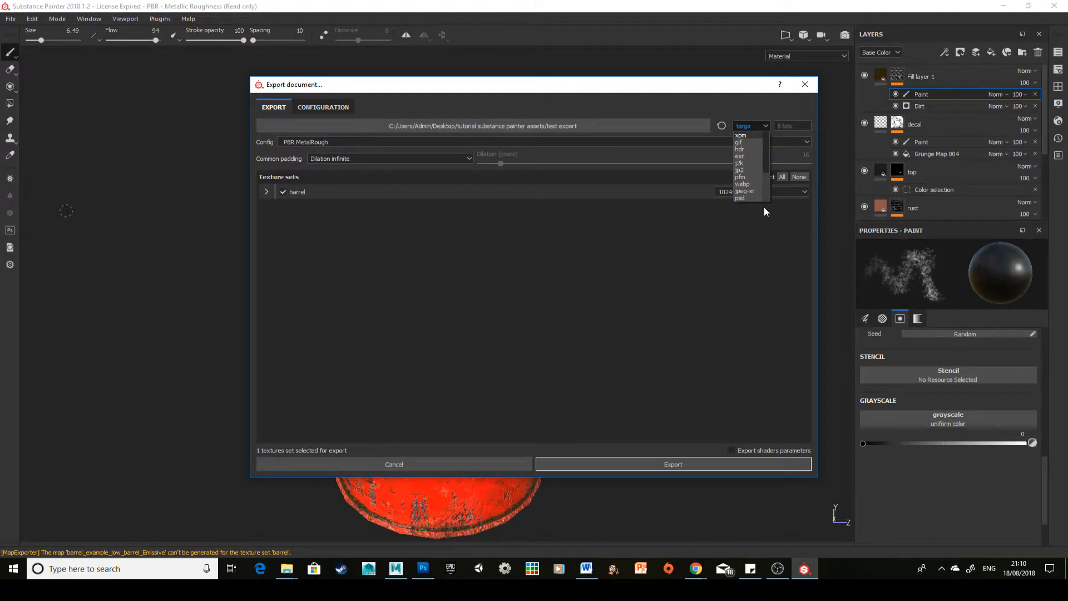
pyautogui.scroll(3, 757, 183)
pyautogui.click(750, 176)
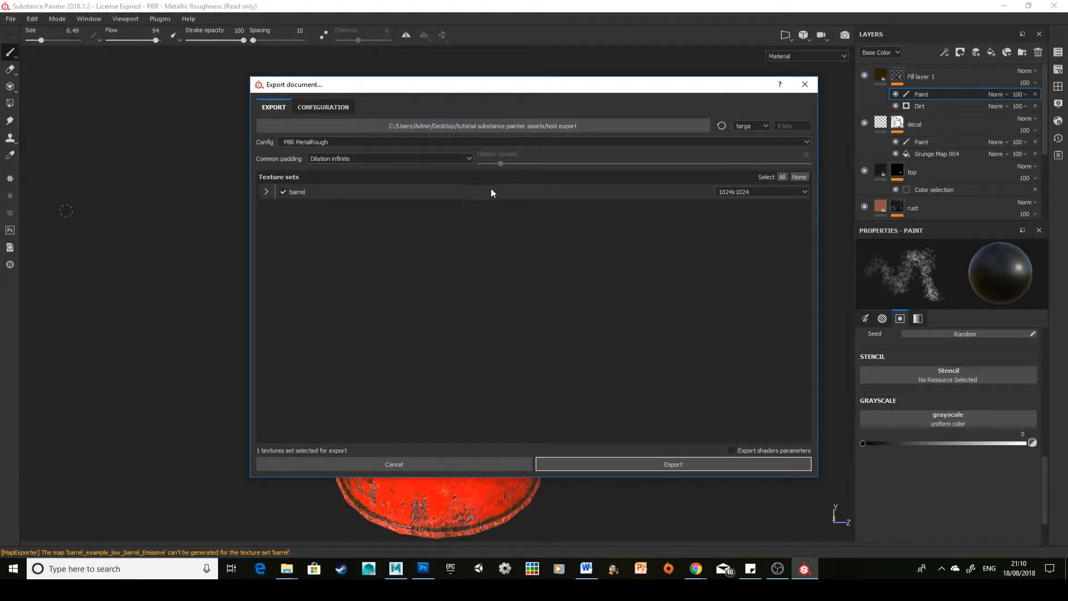
# Set the export resolution of the barrel texture set to 1024x1024.
pyautogui.click(267, 192)
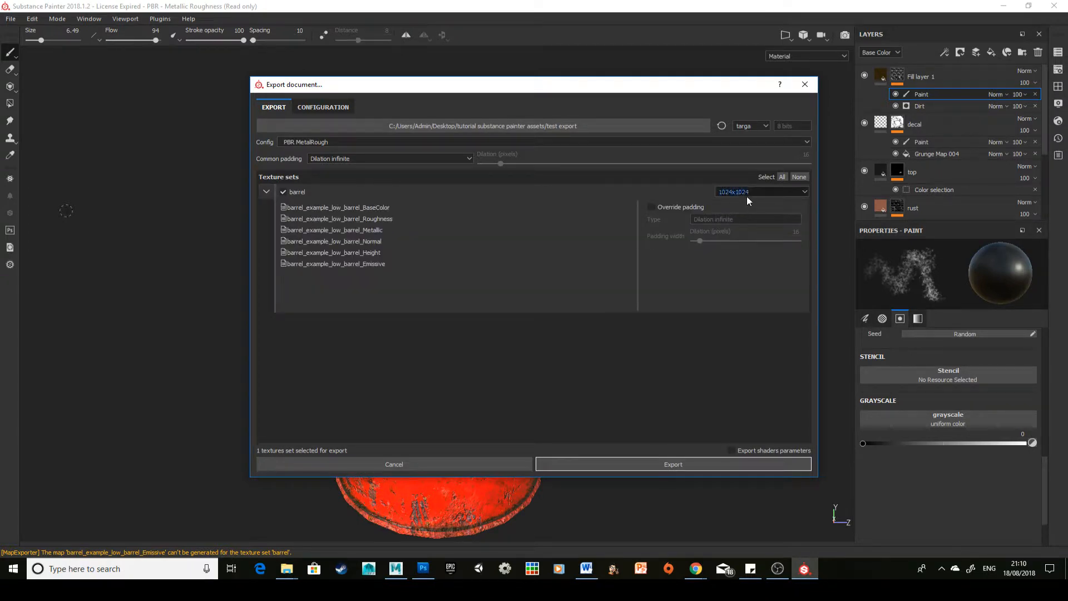
pyautogui.click(266, 192)
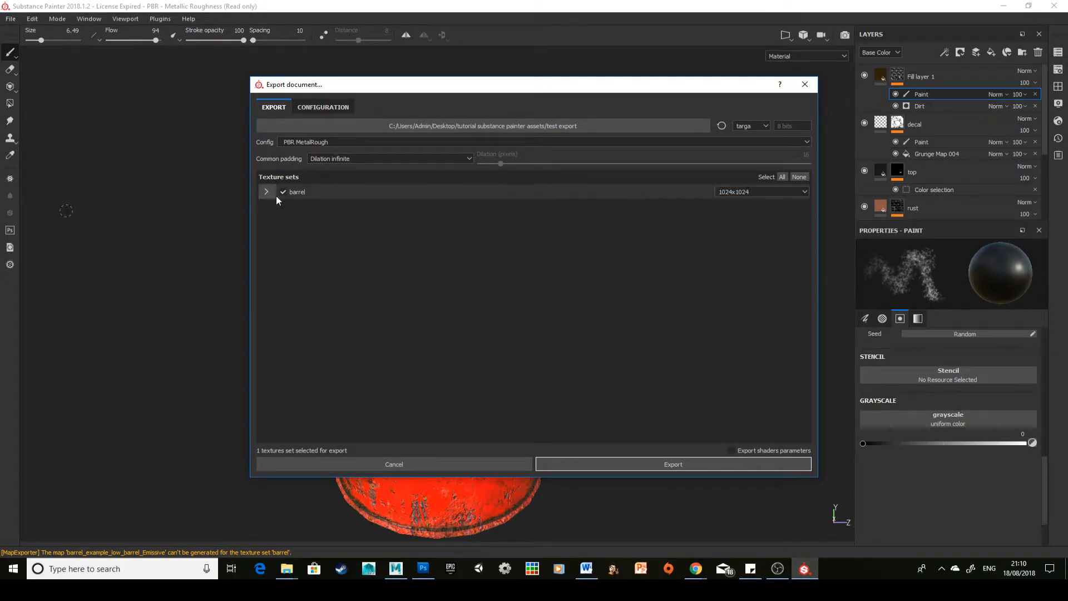
pyautogui.click(761, 192)
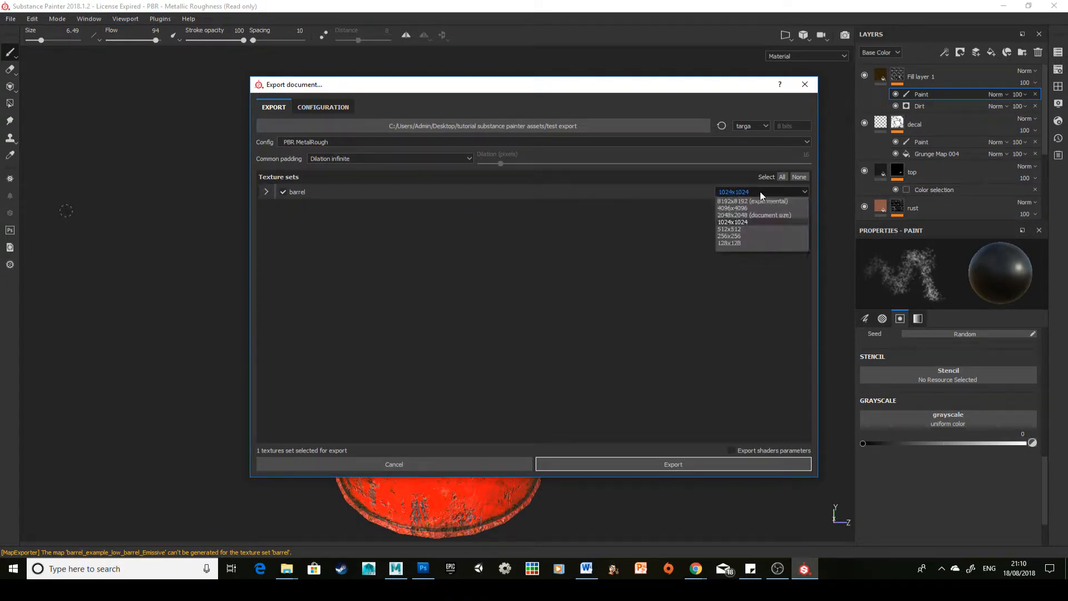
pyautogui.click(741, 223)
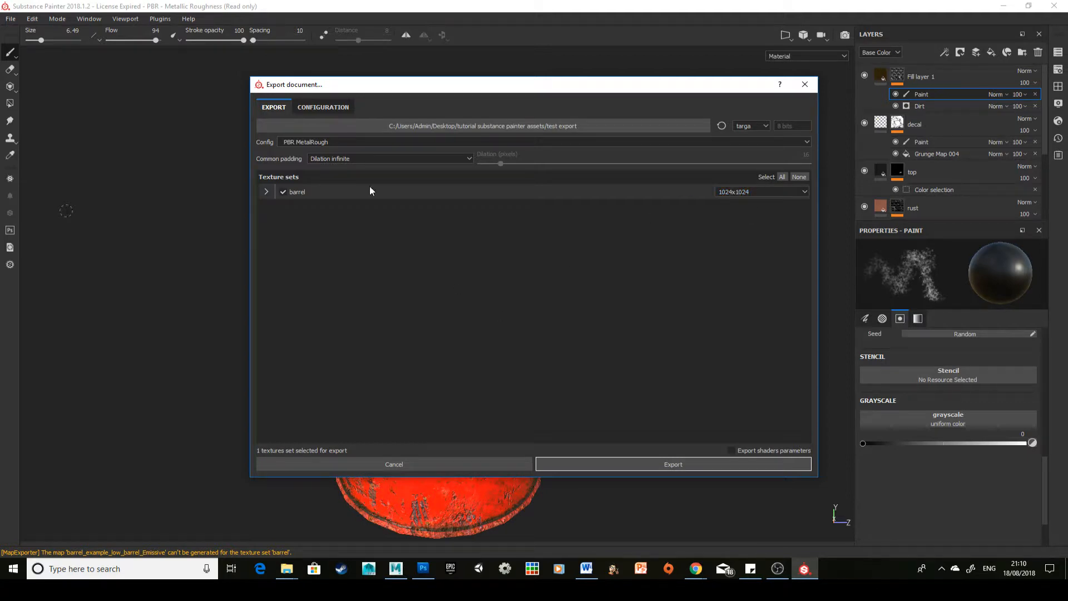
# Export the barrel texture set and open the folder holding the exported files.
pyautogui.click(266, 191)
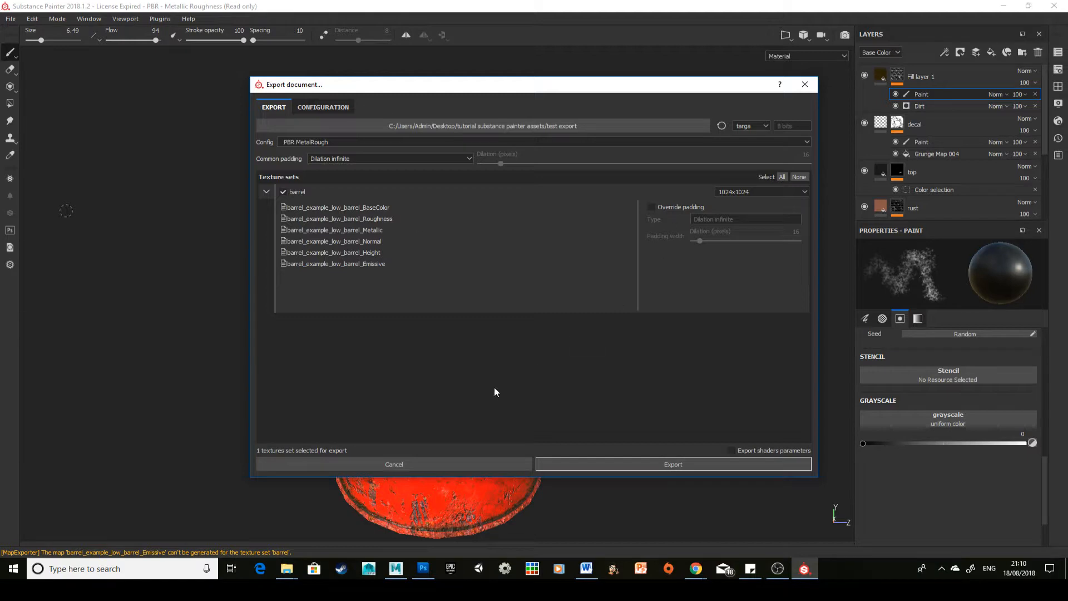
pyautogui.click(600, 464)
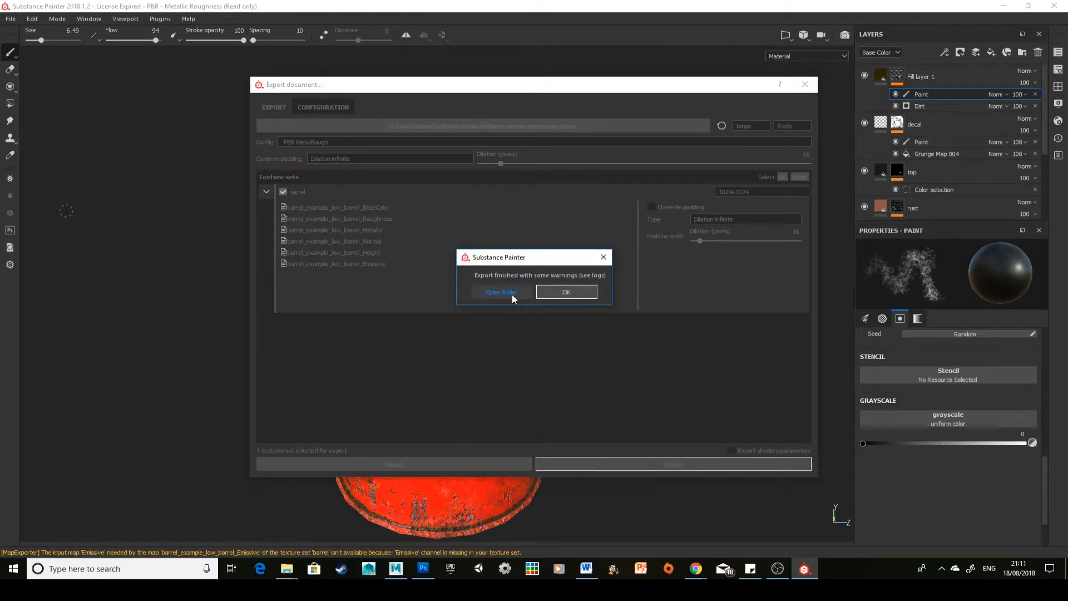
pyautogui.click(510, 290)
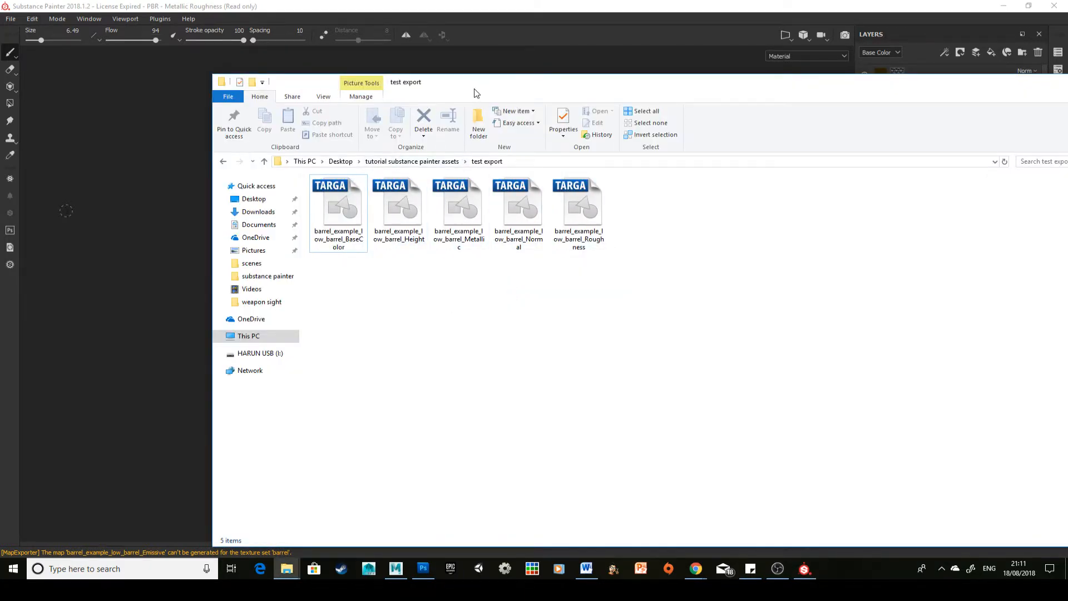
pyautogui.moveTo(477, 89); pyautogui.dragTo(441, 96)
pyautogui.moveTo(544, 91); pyautogui.dragTo(551, 406)
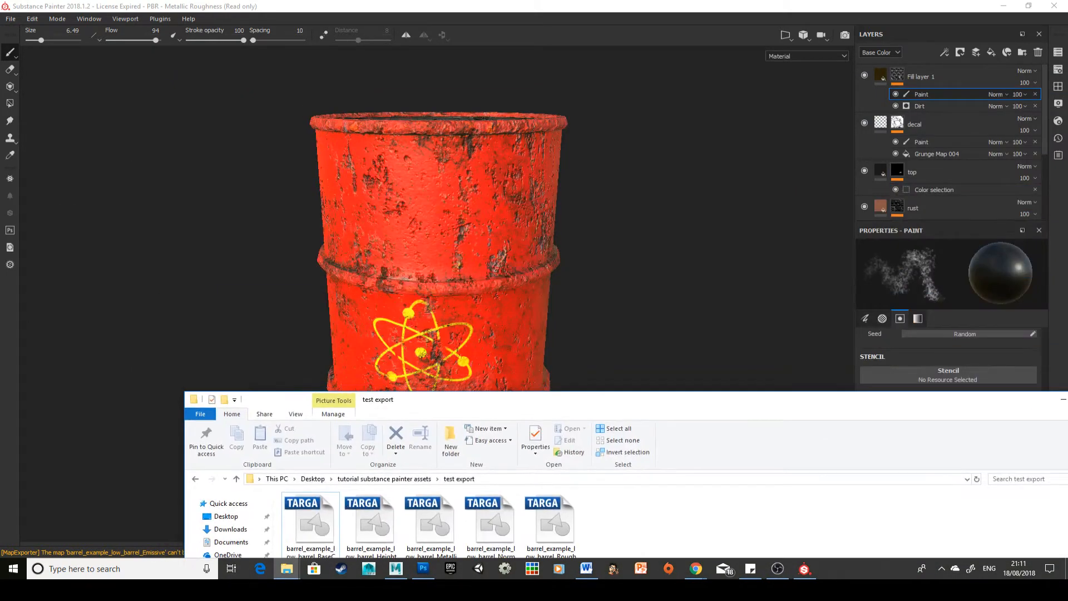
# Reopen the texture export settings and check the test export destination folder inside tutorial substance painter assets, without choosing another.
pyautogui.click(10, 18)
pyautogui.click(35, 208)
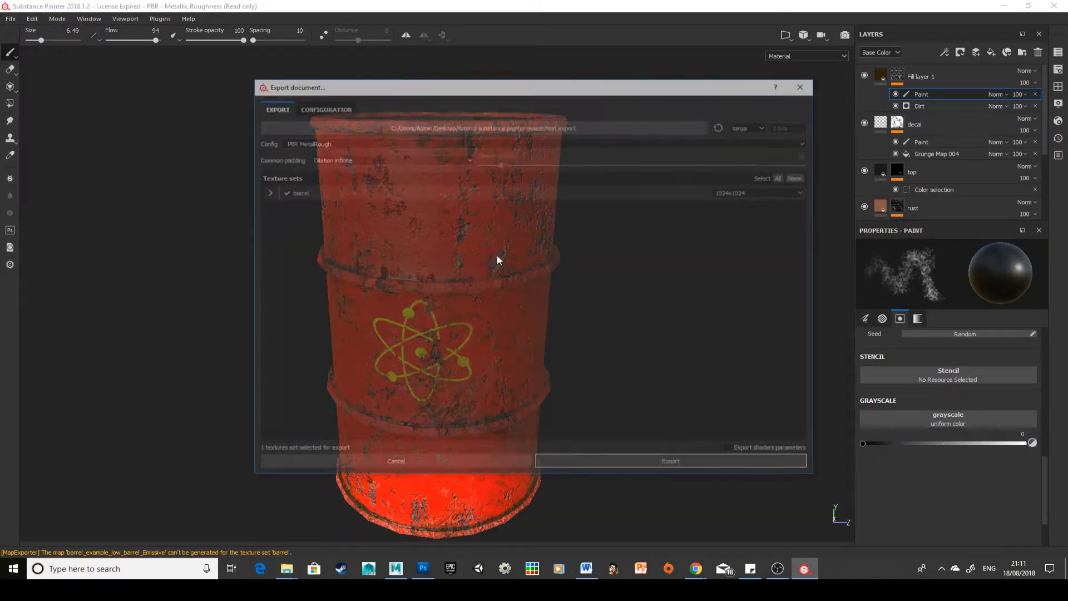
pyautogui.click(679, 124)
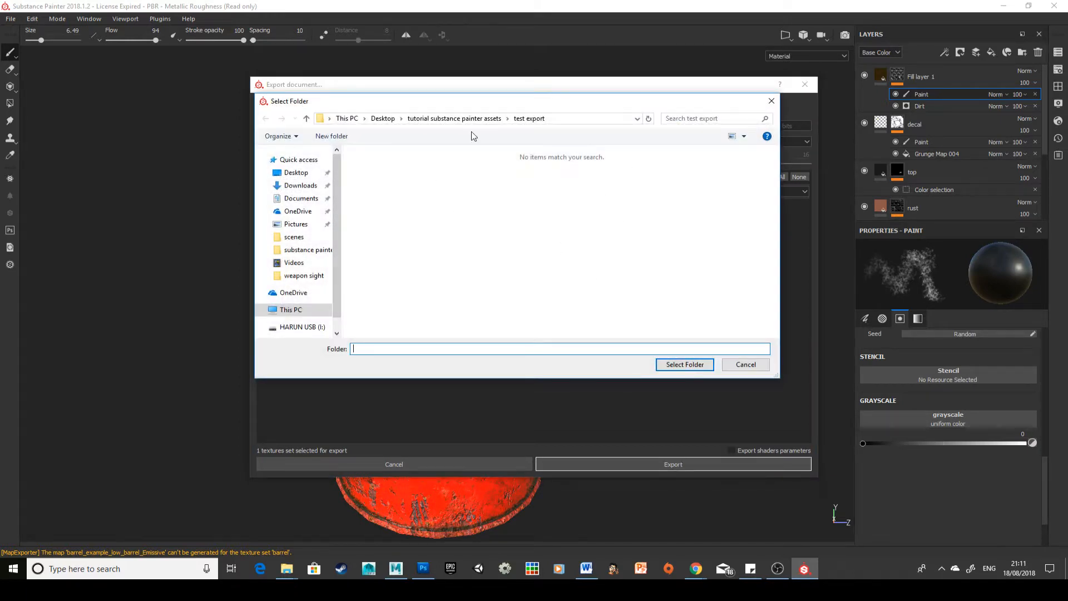
pyautogui.click(455, 119)
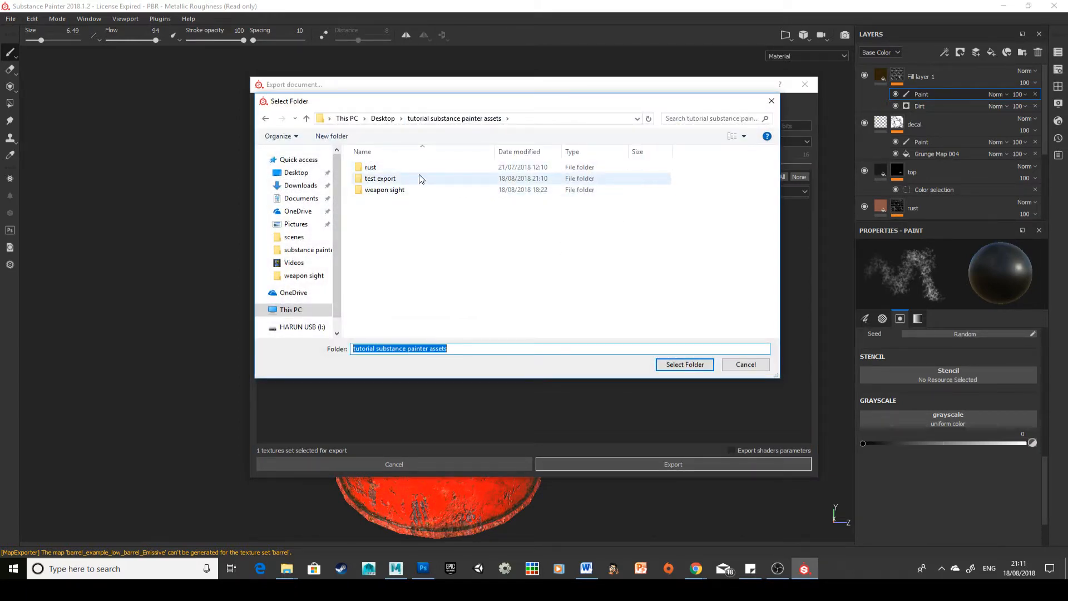
pyautogui.doubleClick(405, 181)
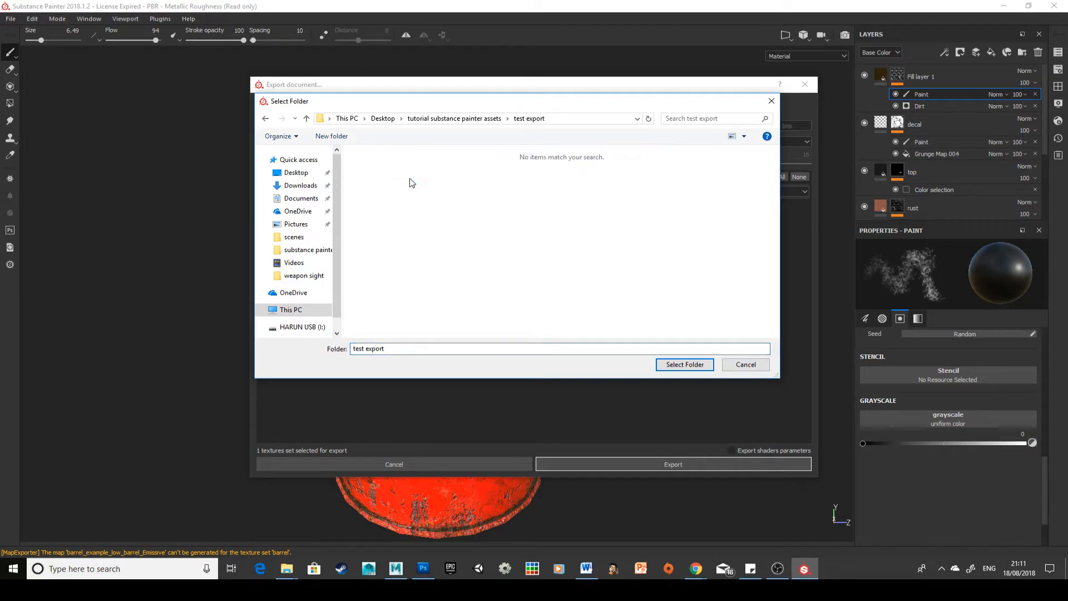
pyautogui.click(758, 367)
# Bring the test export folder window forward to view the exported texture files.
pyautogui.moveTo(286, 573)
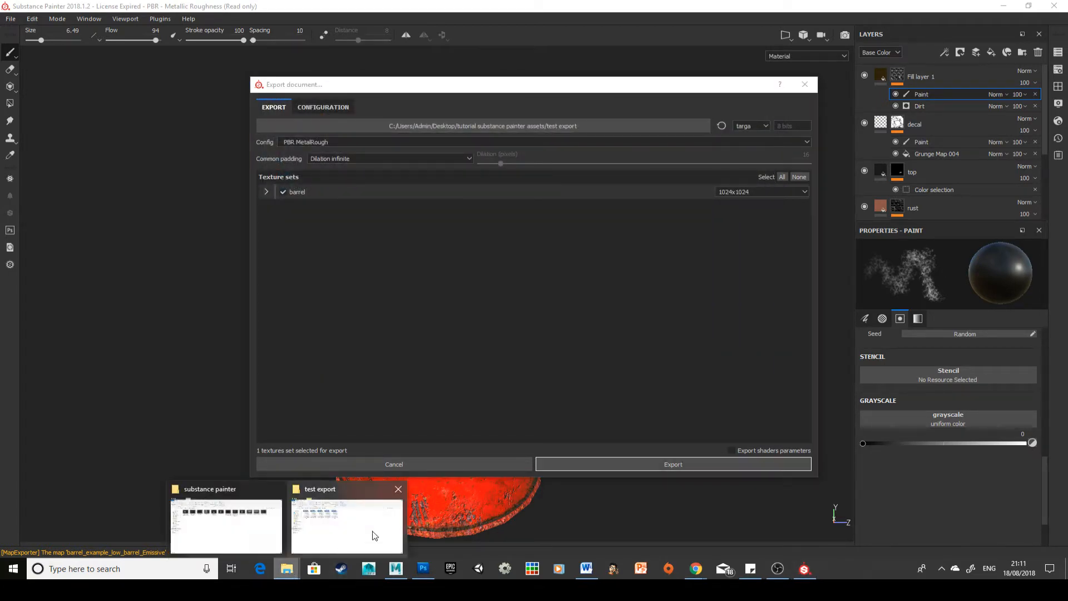
pyautogui.click(369, 533)
pyautogui.moveTo(528, 413); pyautogui.dragTo(484, 124)
# Switch to Photoshop and examine the exported Roughness and BaseColor textures up close.
pyautogui.click(423, 567)
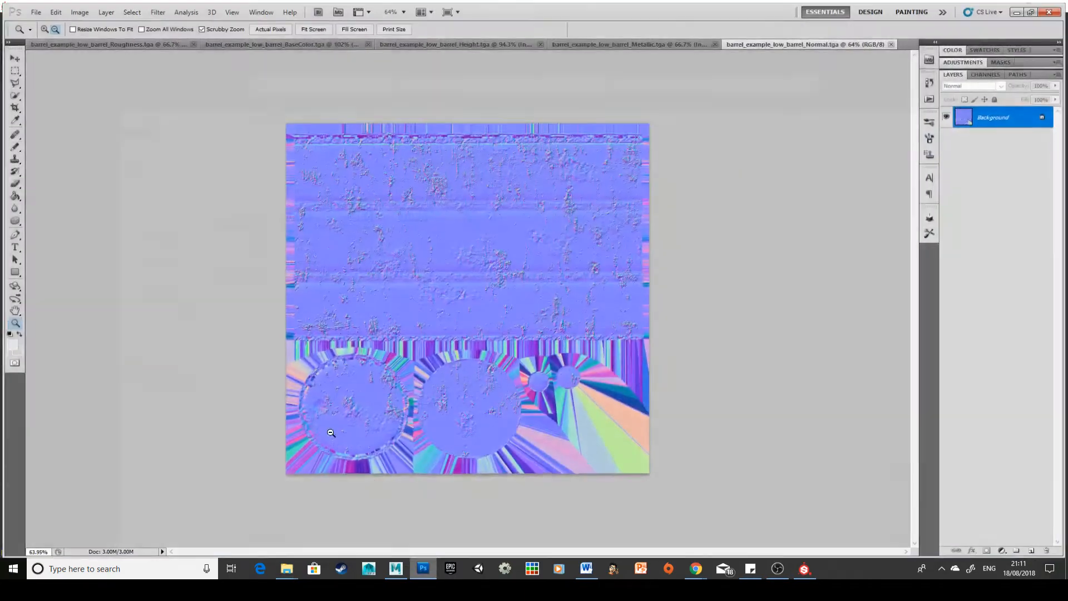
pyautogui.click(89, 42)
pyautogui.hotkey('ctrl', '0')
pyautogui.click(522, 235)
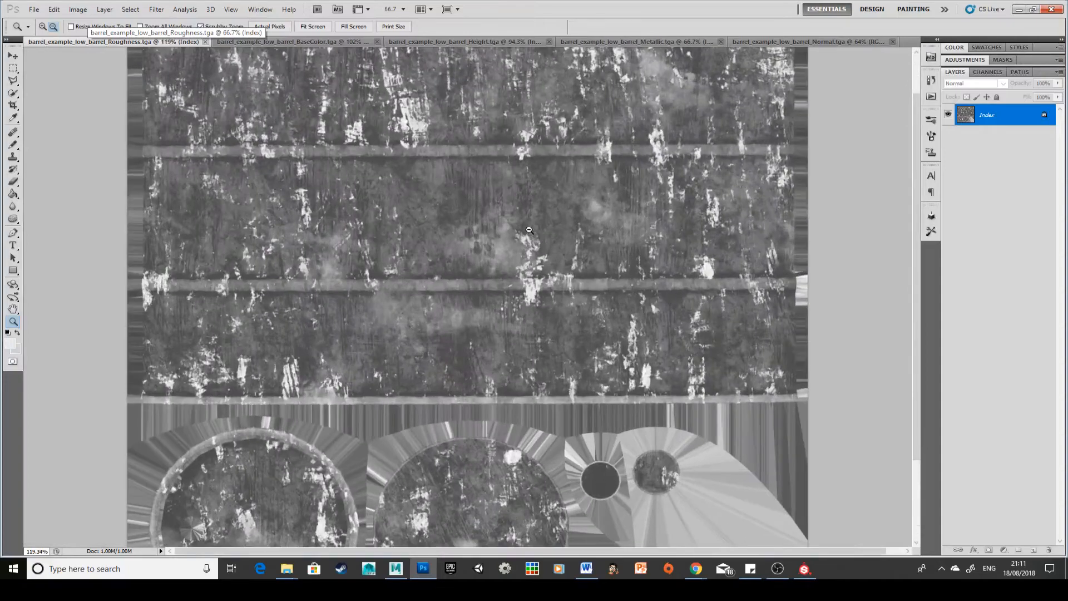
pyautogui.click(298, 43)
pyautogui.moveTo(554, 254)
pyautogui.mouseDown()
pyautogui.moveTo(537, 254)
pyautogui.moveTo(552, 254)
pyautogui.mouseUp()
# Inspect the exported Height and Metallic textures, and close the Metallic file.
pyautogui.click(435, 43)
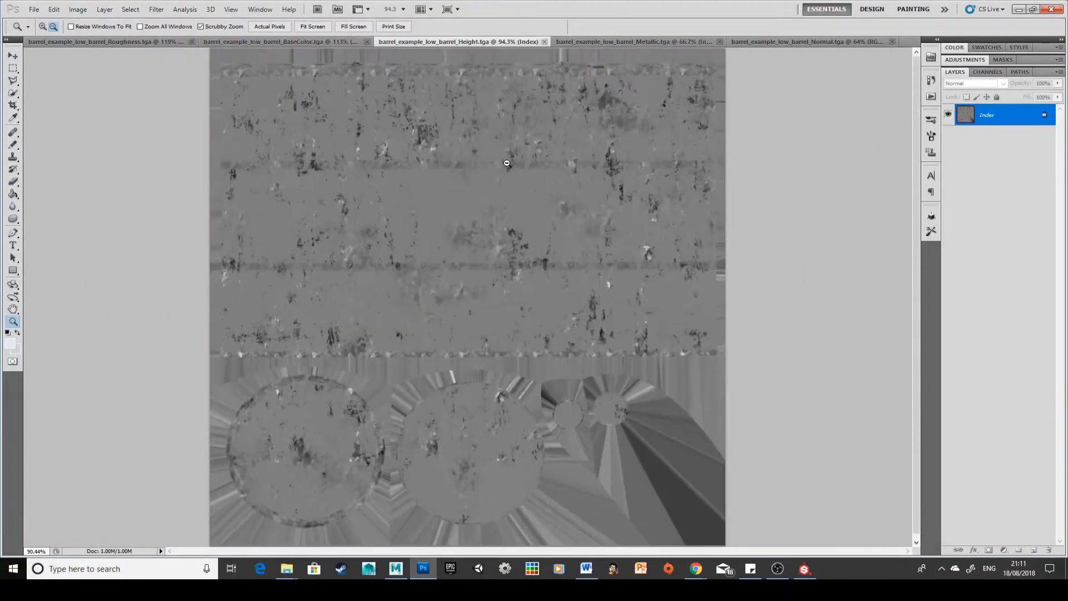
pyautogui.hotkey('ctrl', '-')
pyautogui.click(622, 42)
pyautogui.moveTo(486, 211); pyautogui.dragTo(675, 99)
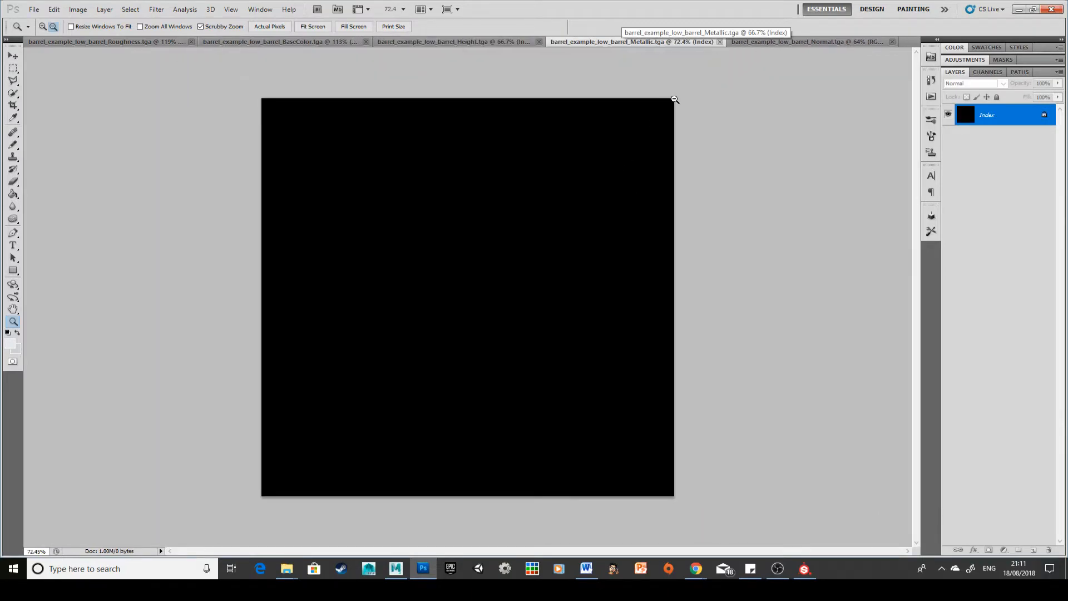
pyautogui.click(720, 42)
# Compare the surface detail of the exported Height texture with that of the Normal texture.
pyautogui.click(630, 40)
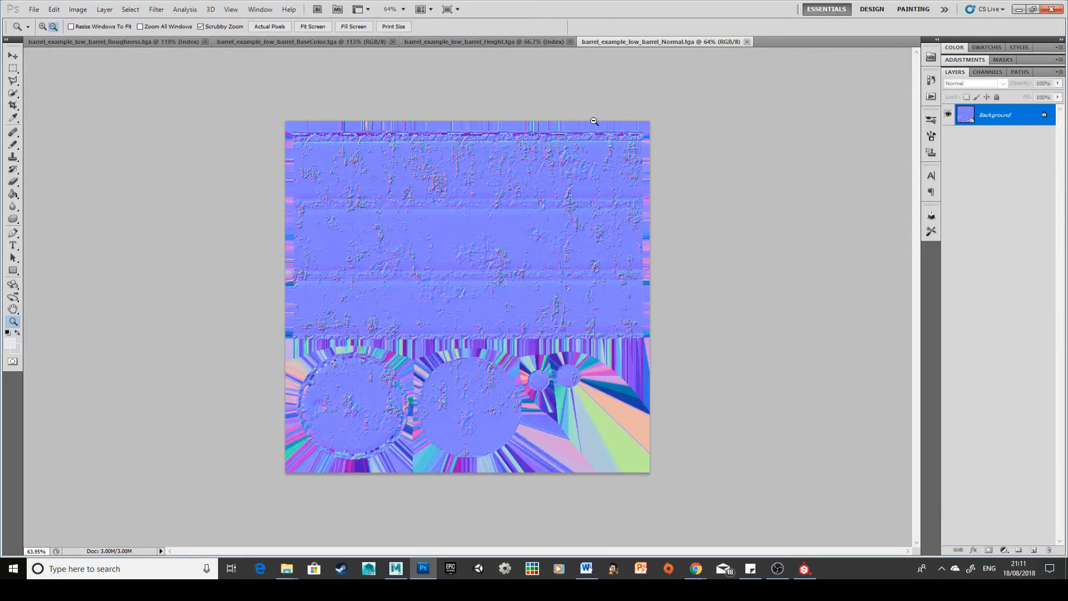
pyautogui.moveTo(471, 227); pyautogui.dragTo(496, 49)
pyautogui.click(497, 41)
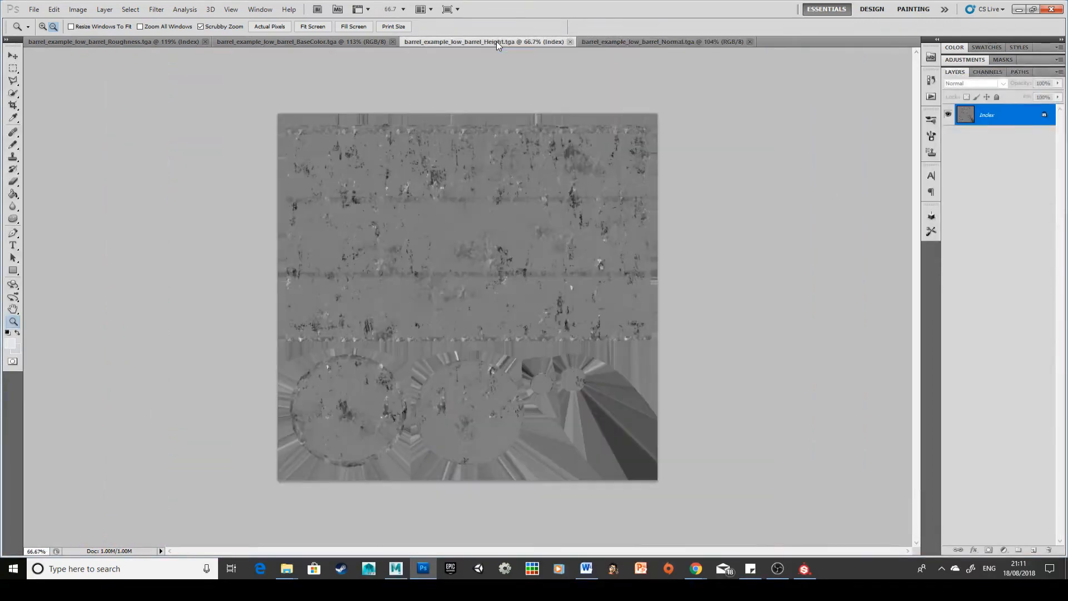
pyautogui.click(617, 42)
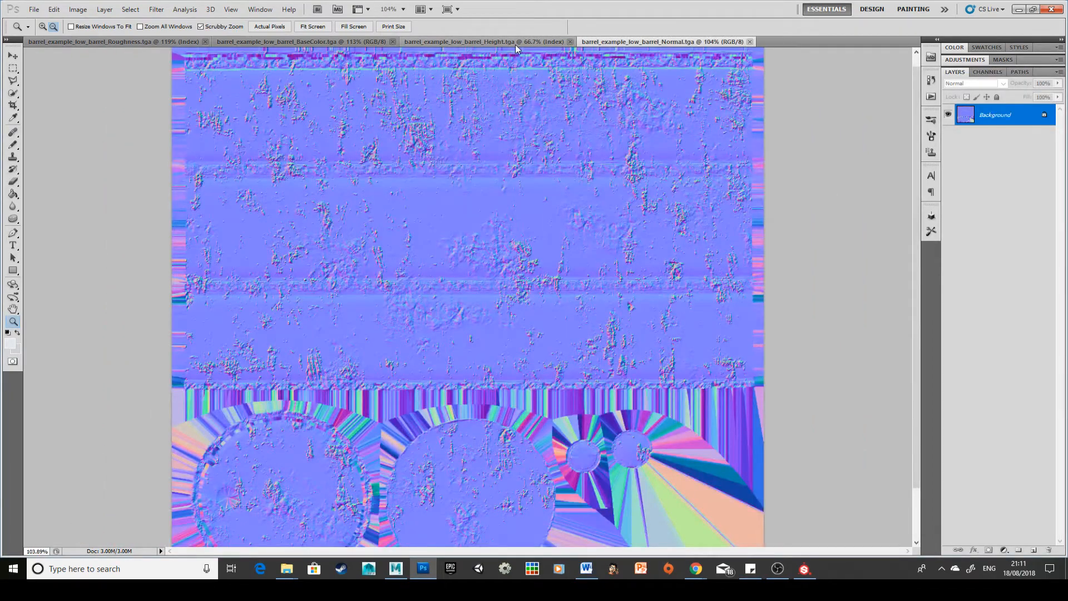
pyautogui.click(521, 42)
pyautogui.moveTo(574, 215); pyautogui.dragTo(652, 67)
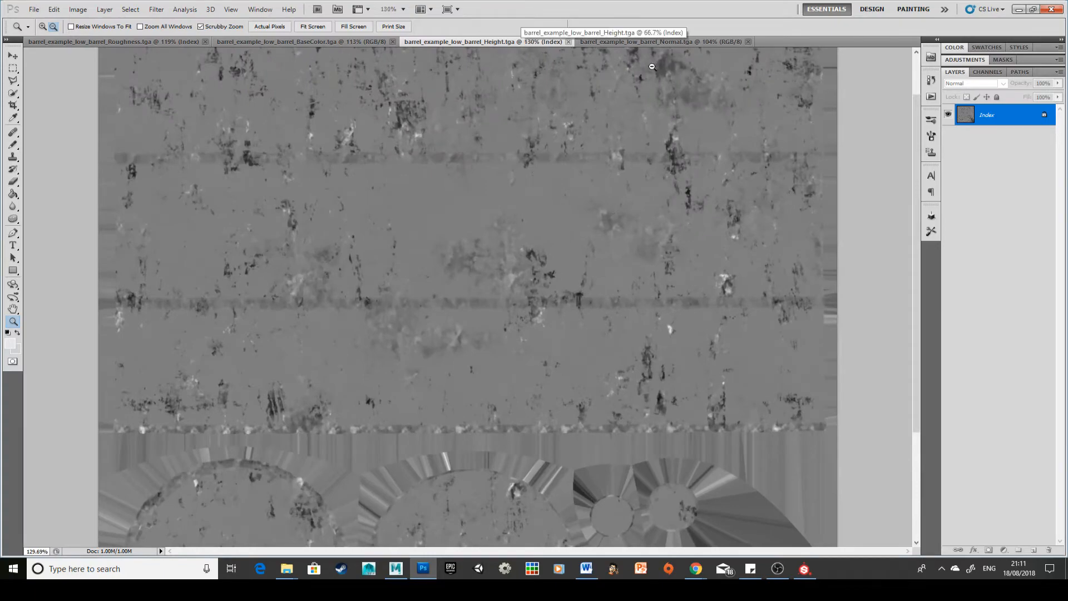
pyautogui.click(663, 42)
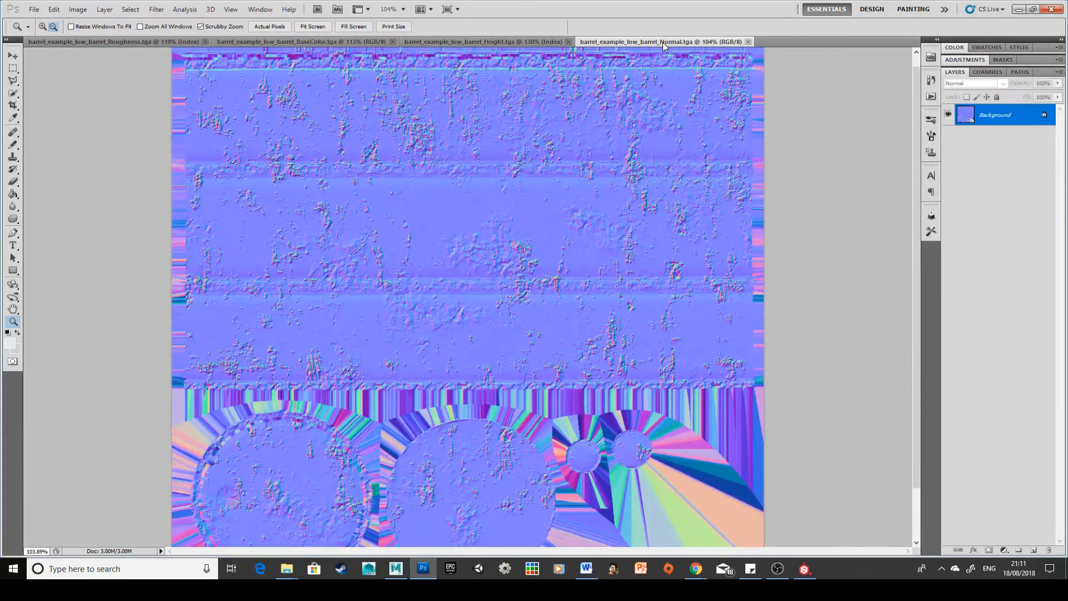
pyautogui.click(500, 41)
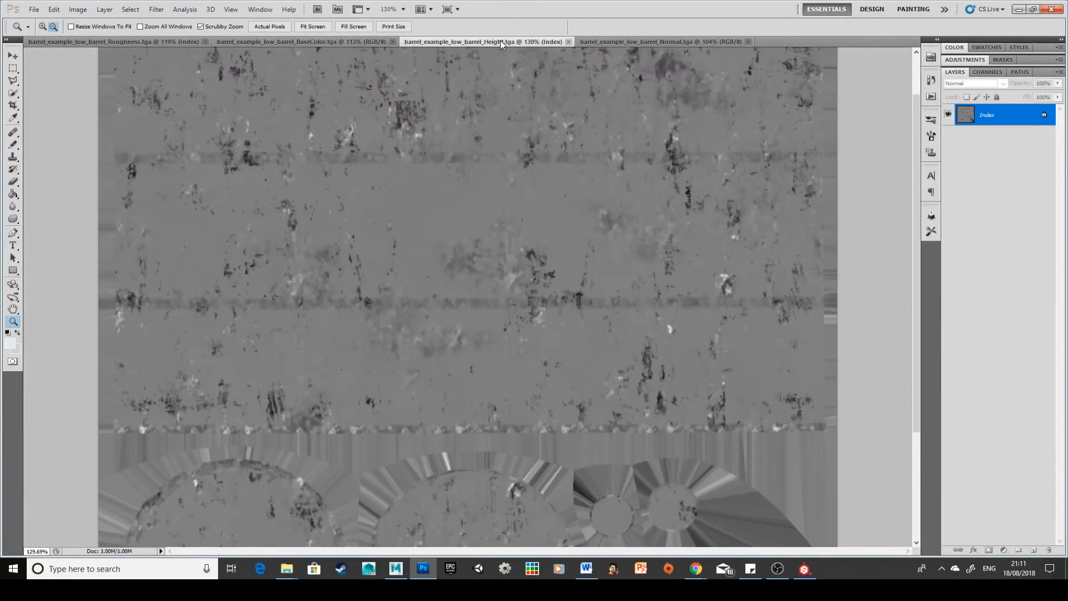
pyautogui.click(613, 42)
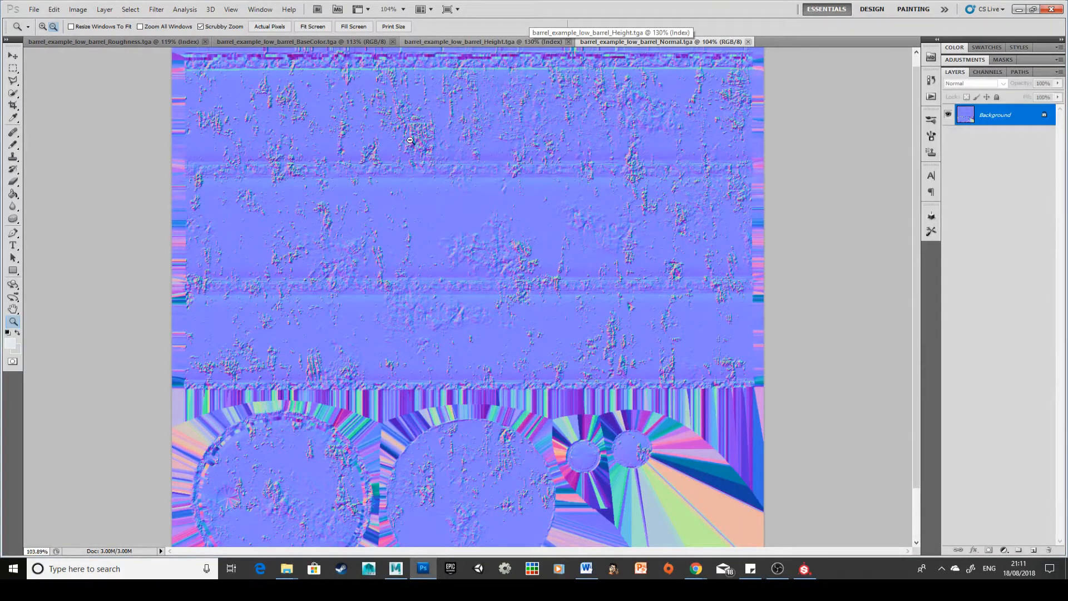
# Examine the whole Normal texture and inspect the pixelated damage detail around the barrel's lower ridge up close.
pyautogui.moveTo(544, 332)
pyautogui.mouseDown()
pyautogui.moveTo(512, 332)
pyautogui.moveTo(530, 333)
pyautogui.mouseUp()
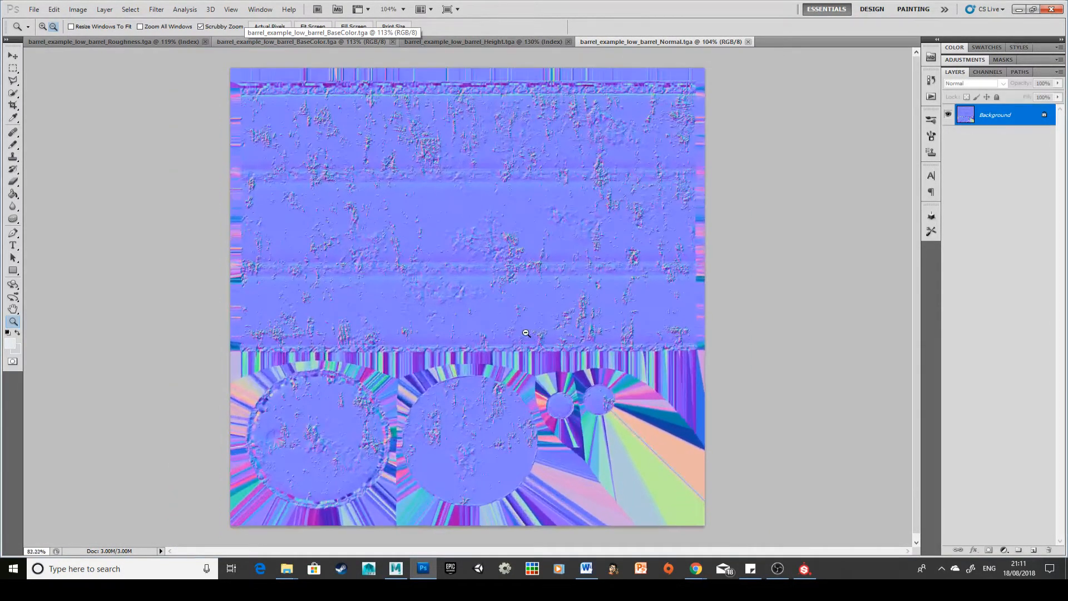
pyautogui.moveTo(474, 288); pyautogui.dragTo(473, 289)
pyautogui.moveTo(526, 237); pyautogui.dragTo(612, 269)
pyautogui.moveTo(528, 273); pyautogui.dragTo(607, 257)
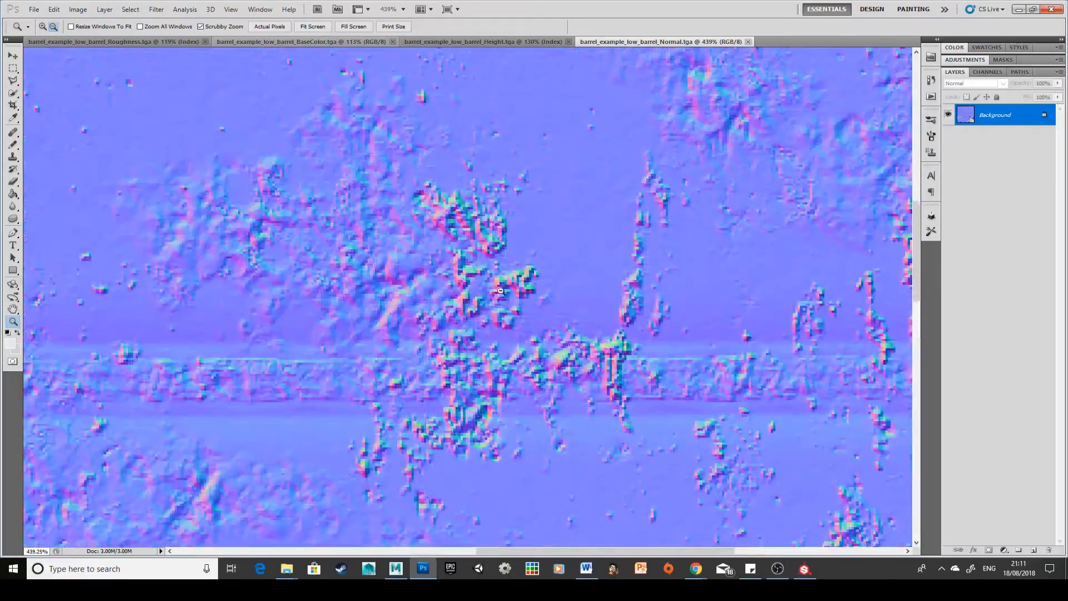
# Convert the Normal texture's background to an editable layer and try softening the pixelated detail with a Blur tool stroke.
pyautogui.click(11, 206)
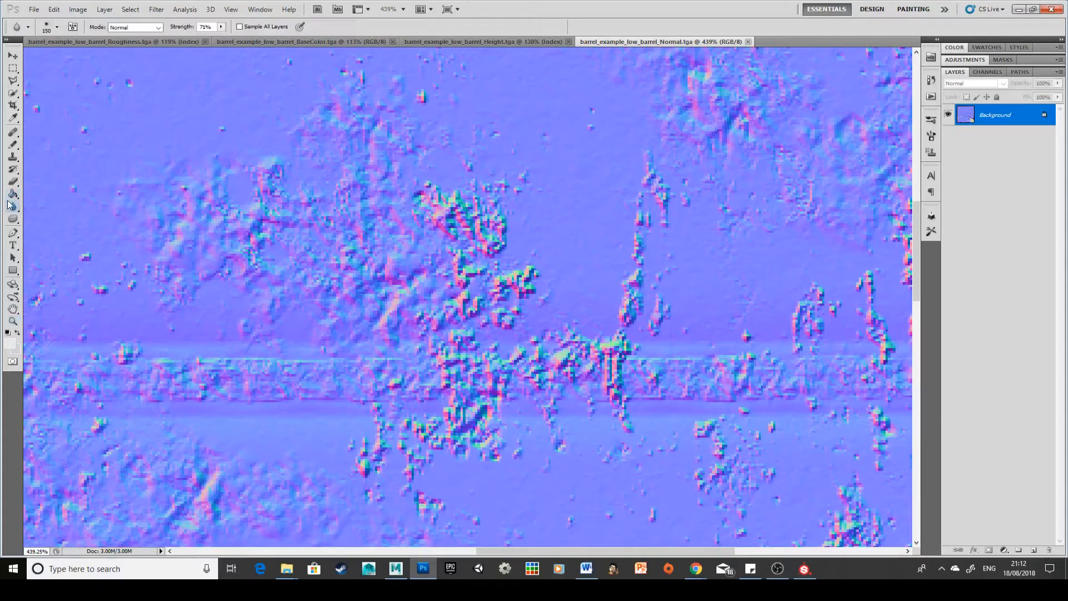
pyautogui.click(54, 205)
pyautogui.doubleClick(996, 115)
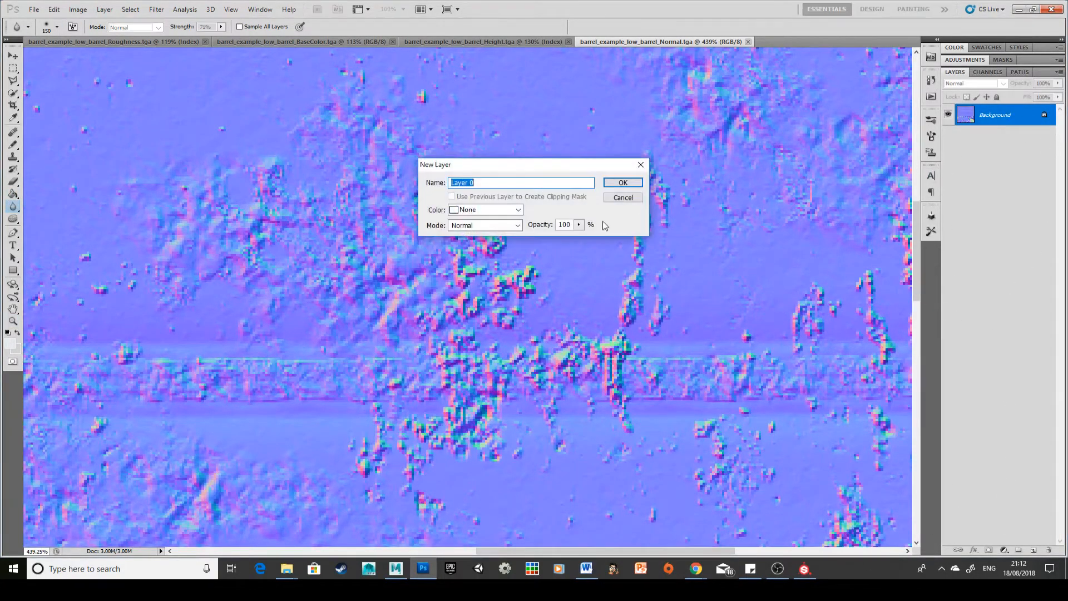
pyautogui.click(624, 185)
pyautogui.moveTo(484, 360)
pyautogui.mouseDown()
pyautogui.moveTo(667, 226)
pyautogui.moveTo(573, 179)
pyautogui.moveTo(581, 162)
pyautogui.mouseUp()
pyautogui.hotkey('ctrl', 'z')
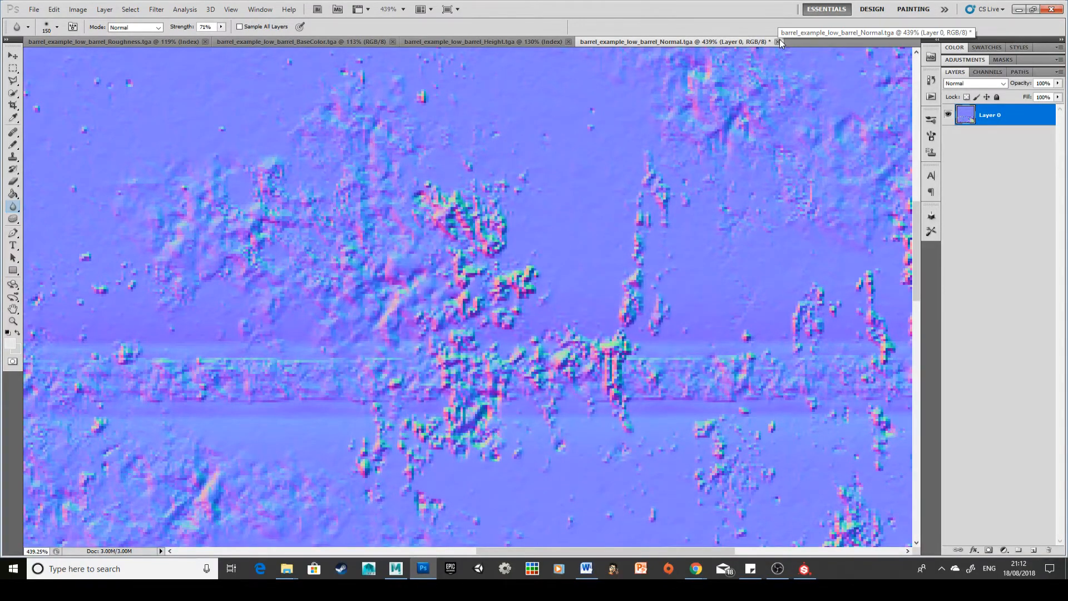
# Close the Normal texture without saving, close the BaseColor and Height files, and switch back to Substance Painter.
pyautogui.click(777, 42)
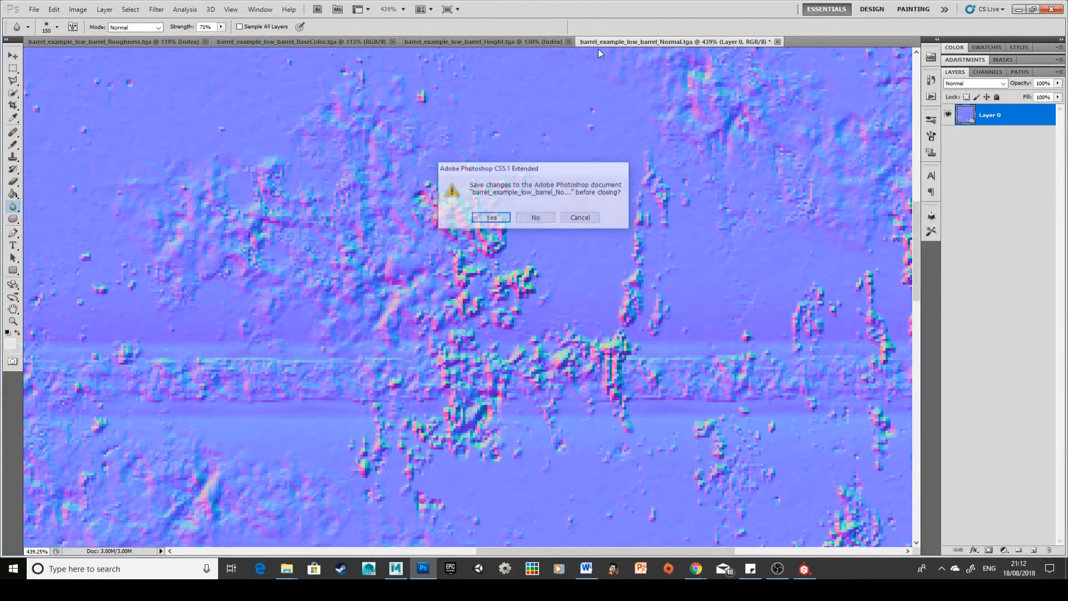
pyautogui.click(536, 217)
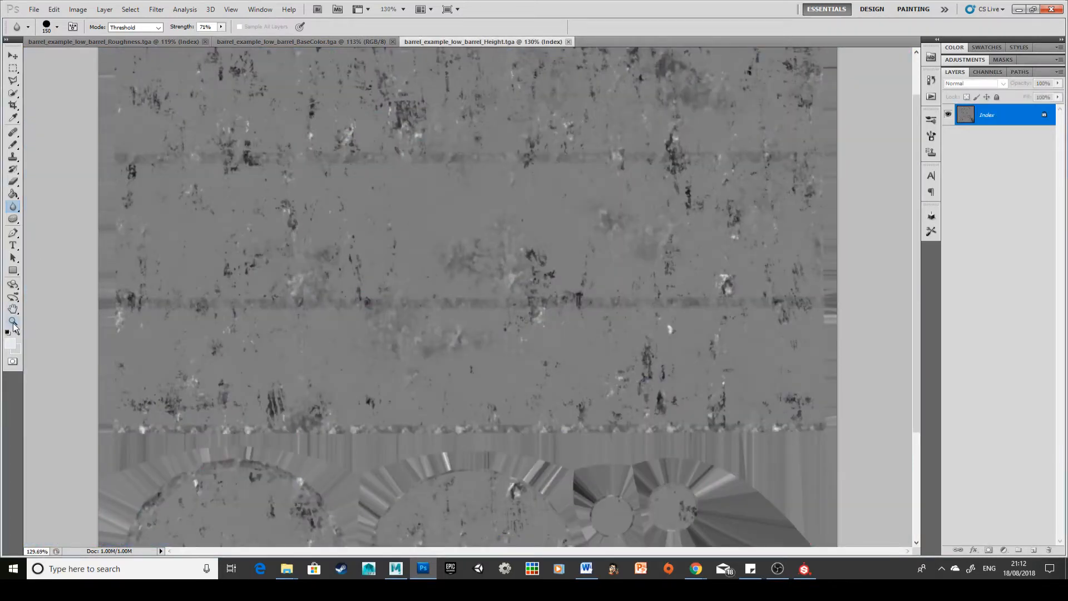
pyautogui.click(13, 322)
pyautogui.click(372, 275)
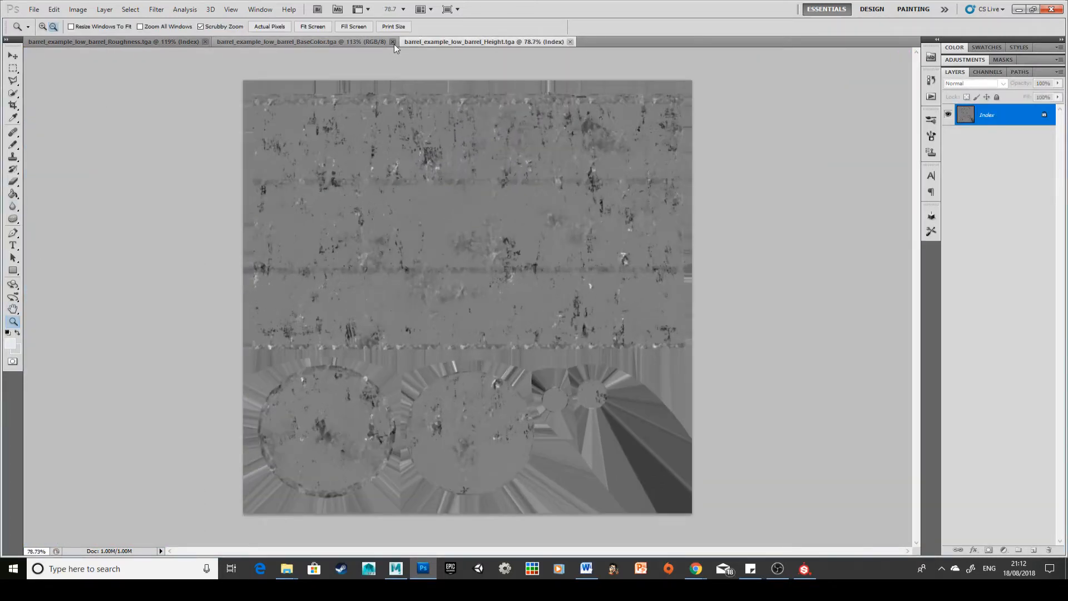
pyautogui.click(392, 42)
pyautogui.click(383, 41)
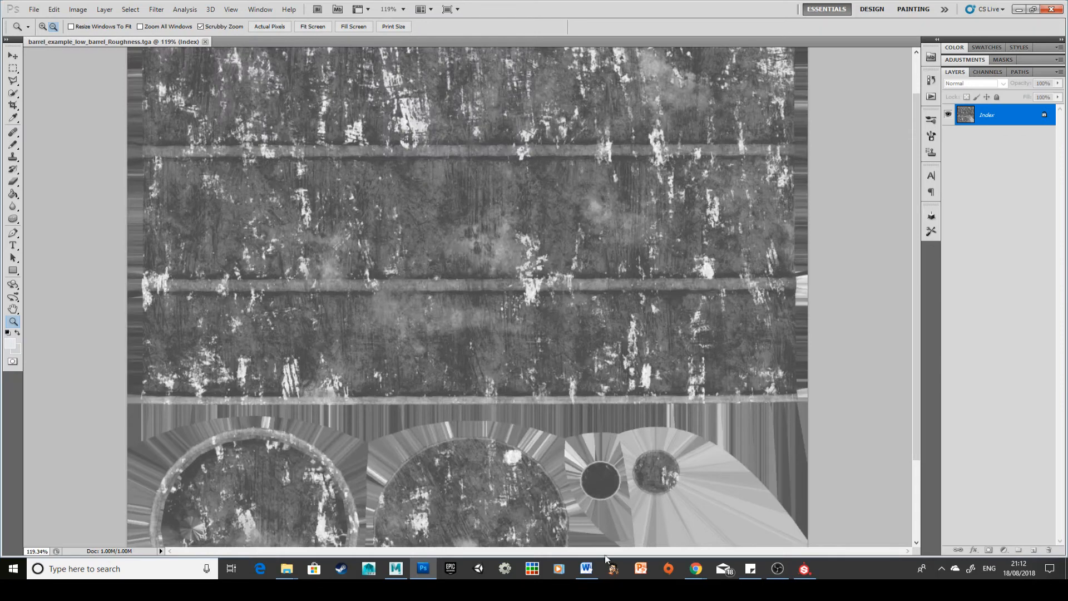
pyautogui.click(804, 568)
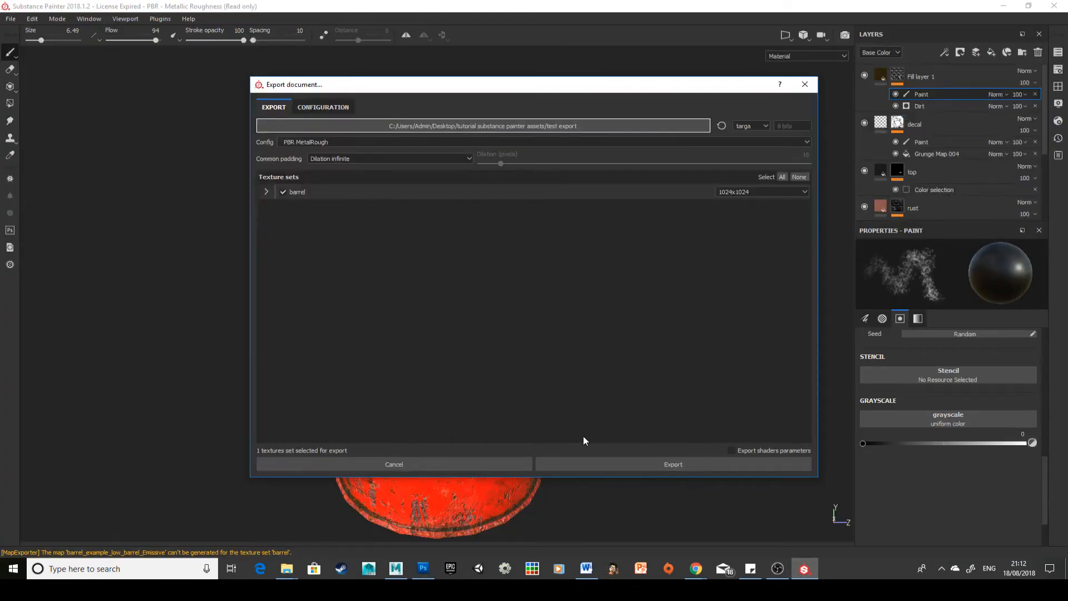